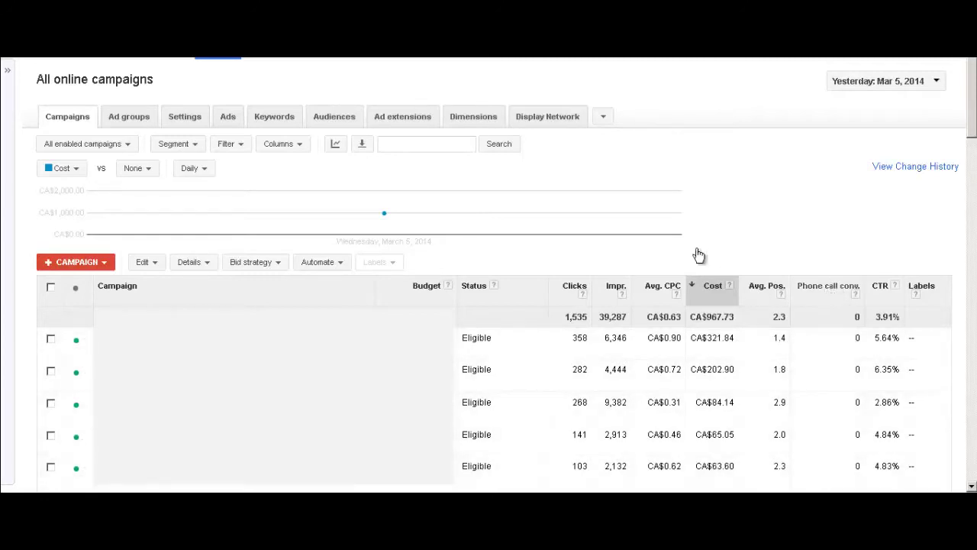
- Open the campaign table's column customization and review the metrics offered under Call details and Conversions
left_click(280, 146)
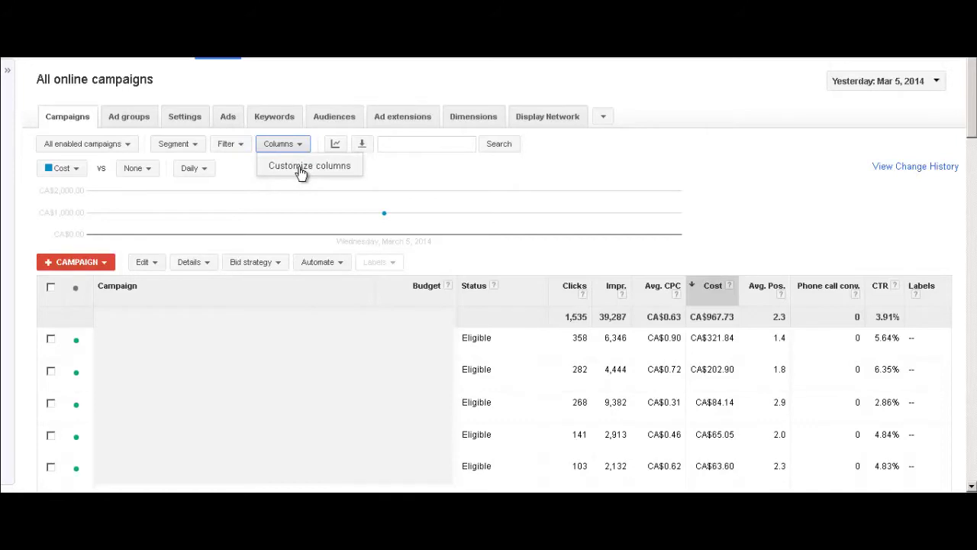
left_click(302, 171)
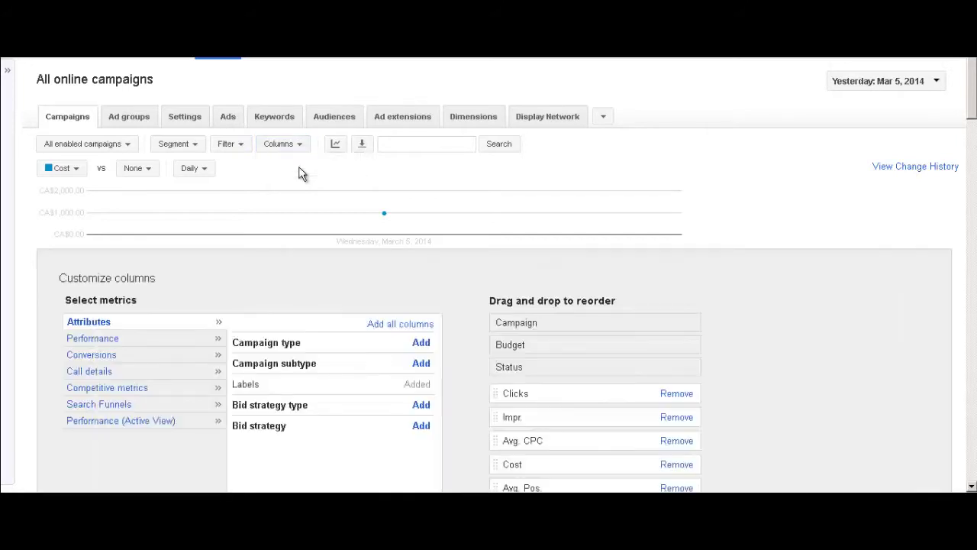
scroll(214, 312, "down", 1)
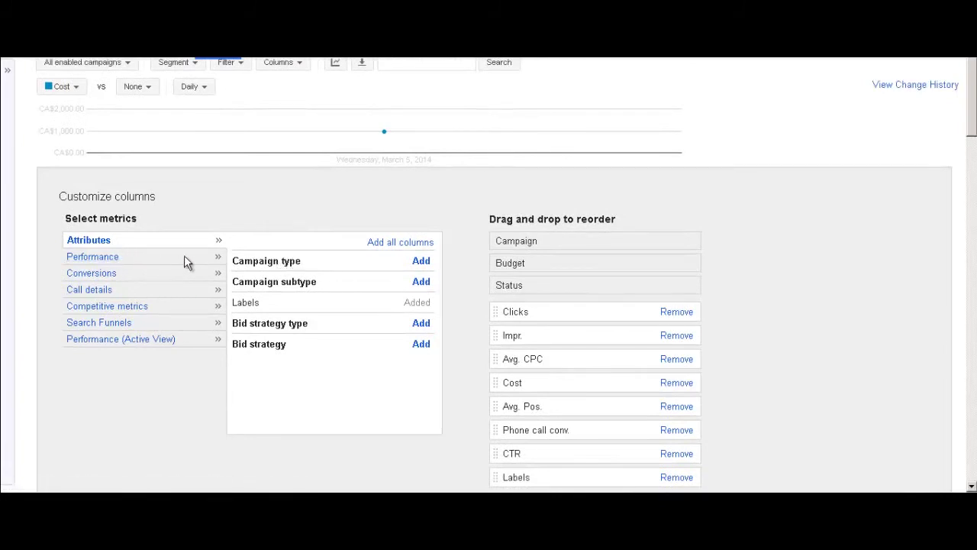
scroll(189, 259, "down", 1)
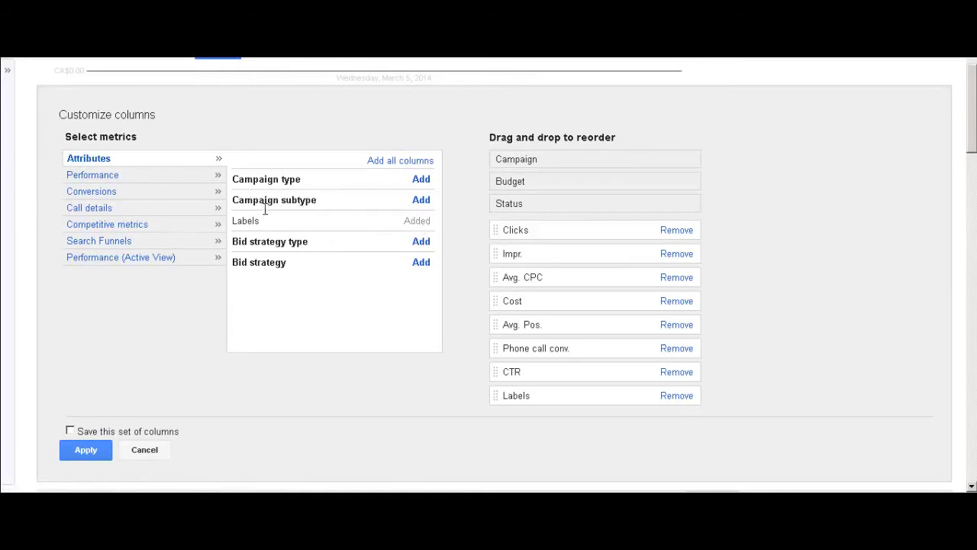
left_click(98, 213)
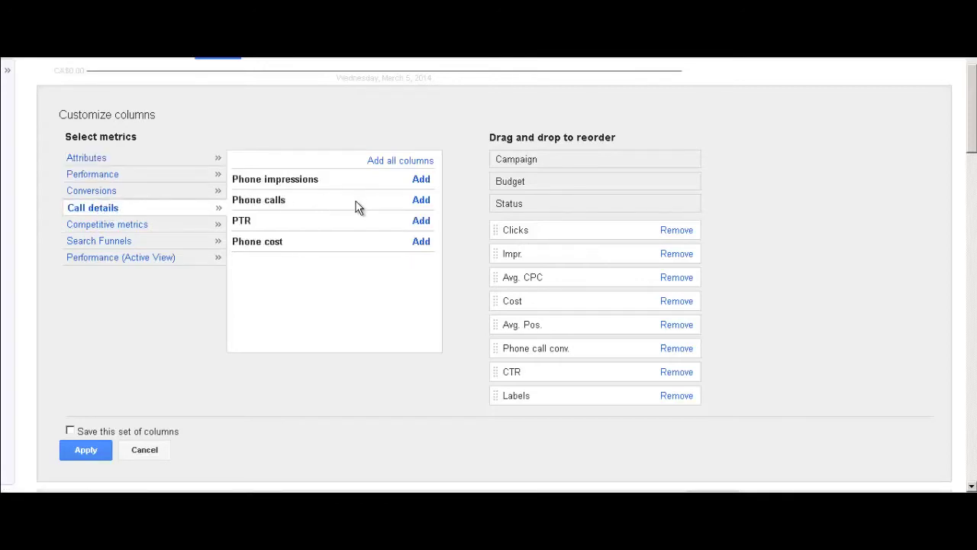
left_click(80, 192)
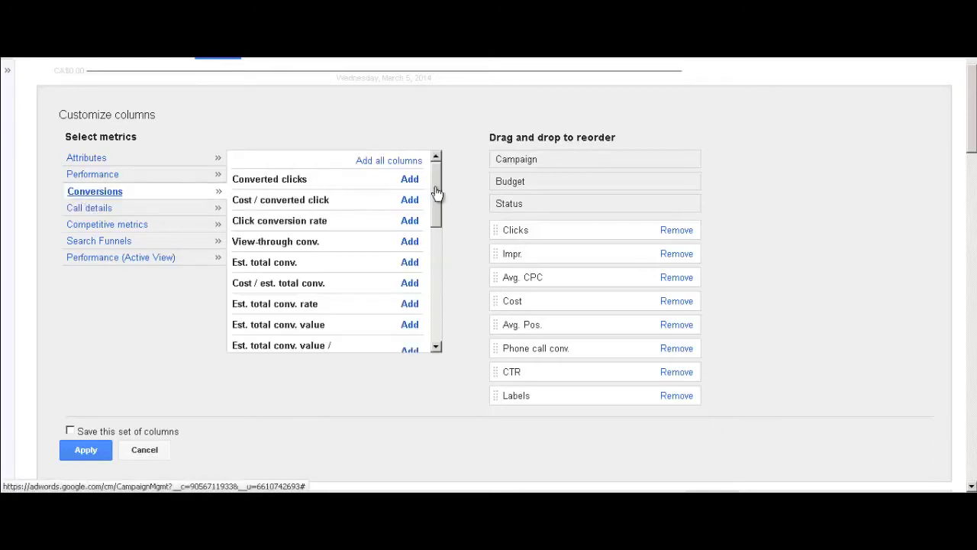
scroll(440, 290, "down", 1)
scroll(441, 313, "down", 3)
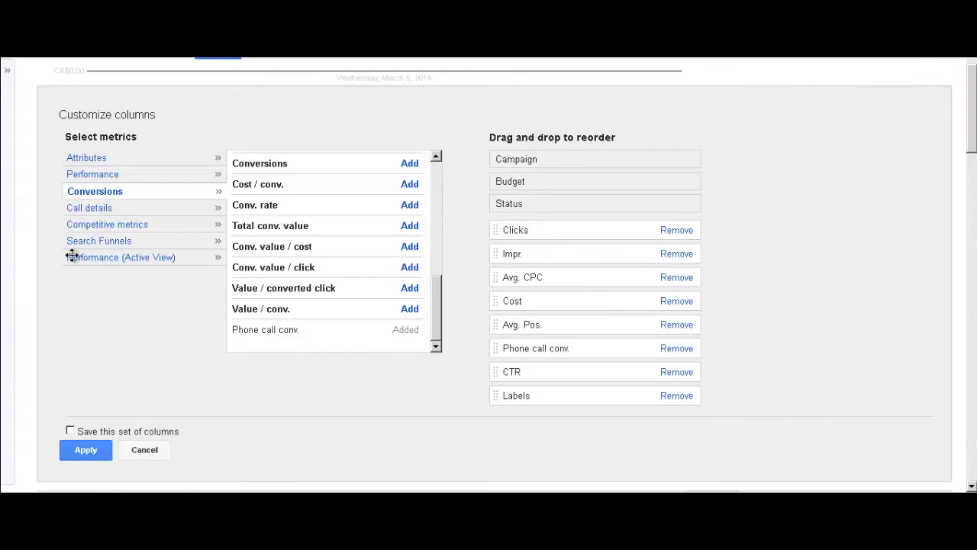
- Examine the Call details, Competitive metrics, Search Funnels, Conversions, Attributes and Performance column options, and cancel the column customization
left_click(103, 213)
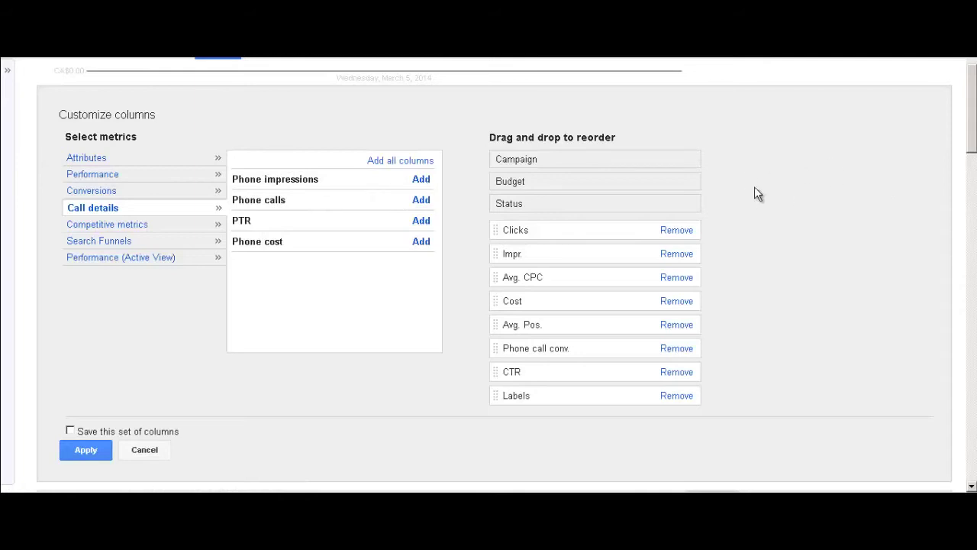
left_click(103, 229)
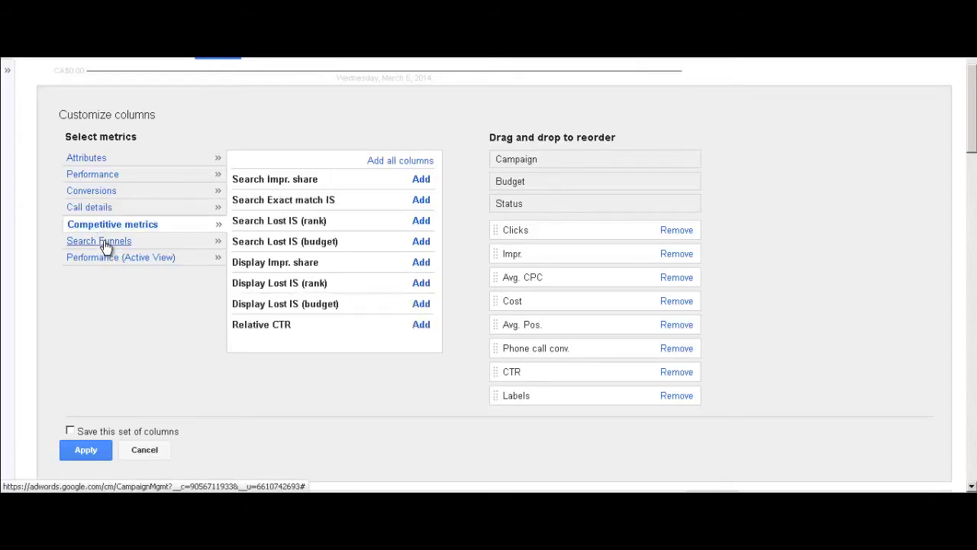
left_click(106, 244)
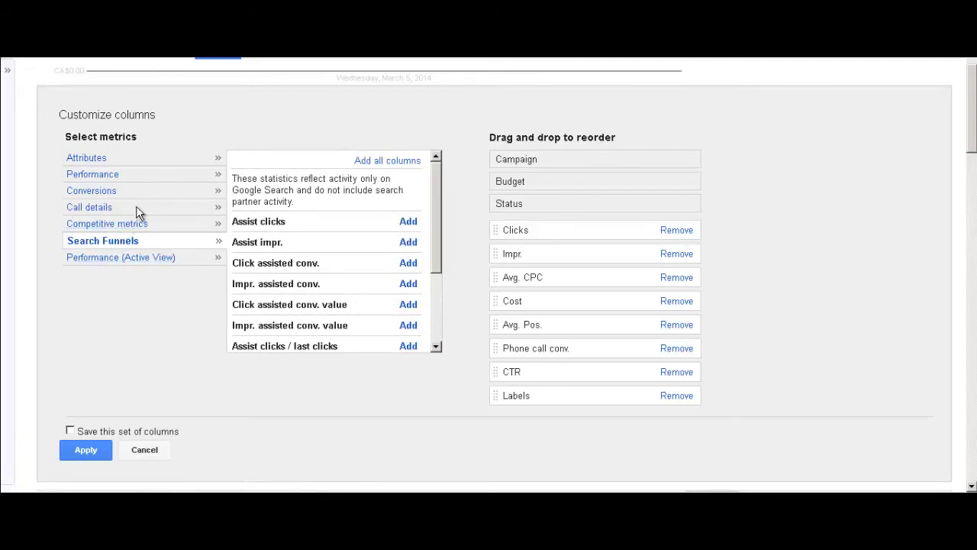
left_click(129, 224)
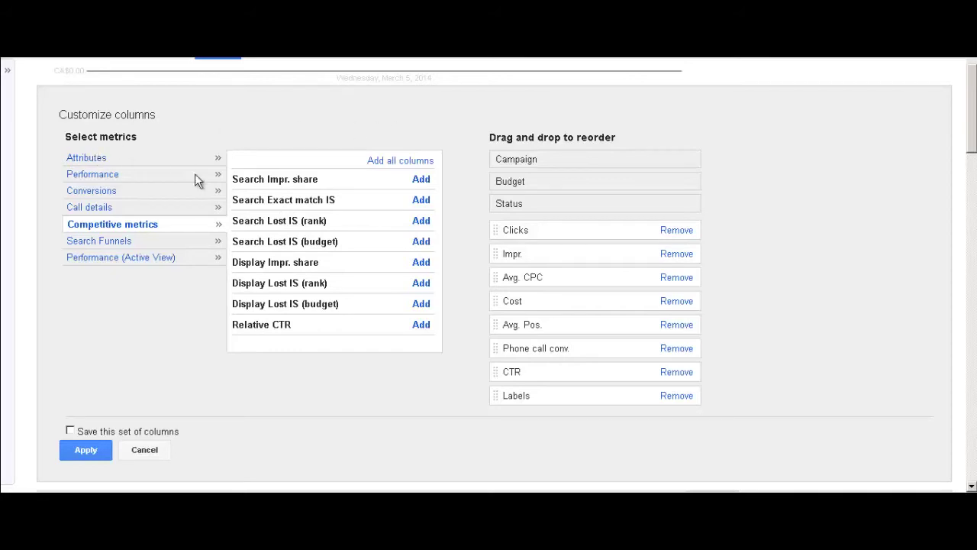
left_click(98, 195)
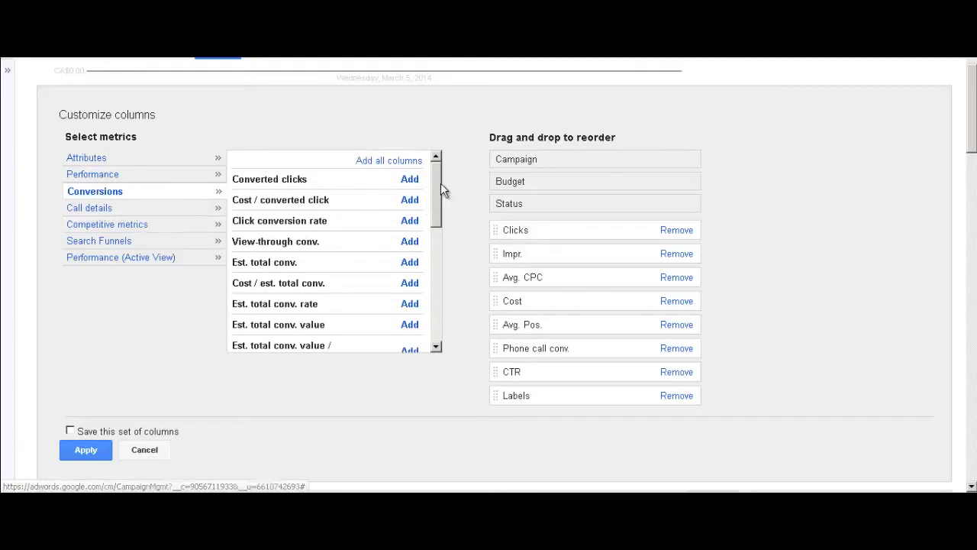
scroll(439, 340, "down", 5)
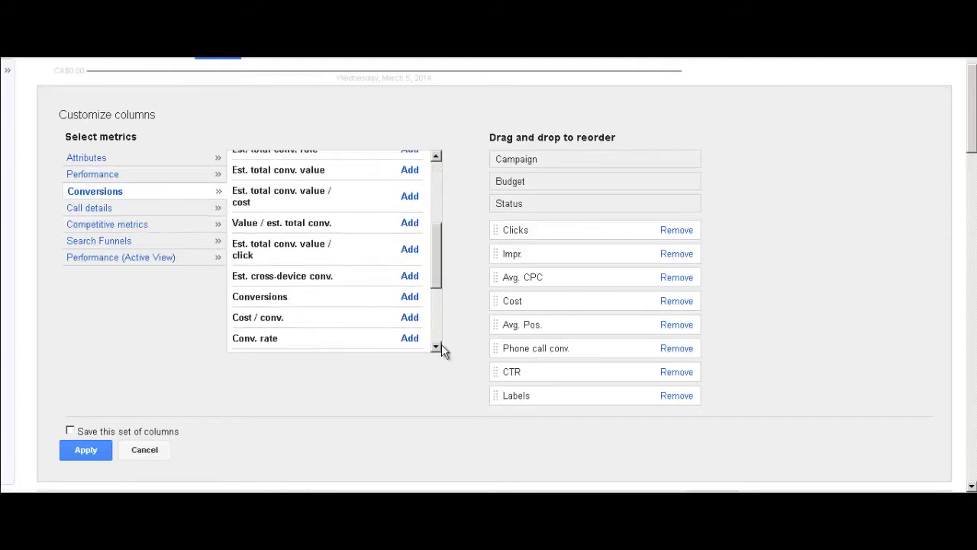
left_click(91, 160)
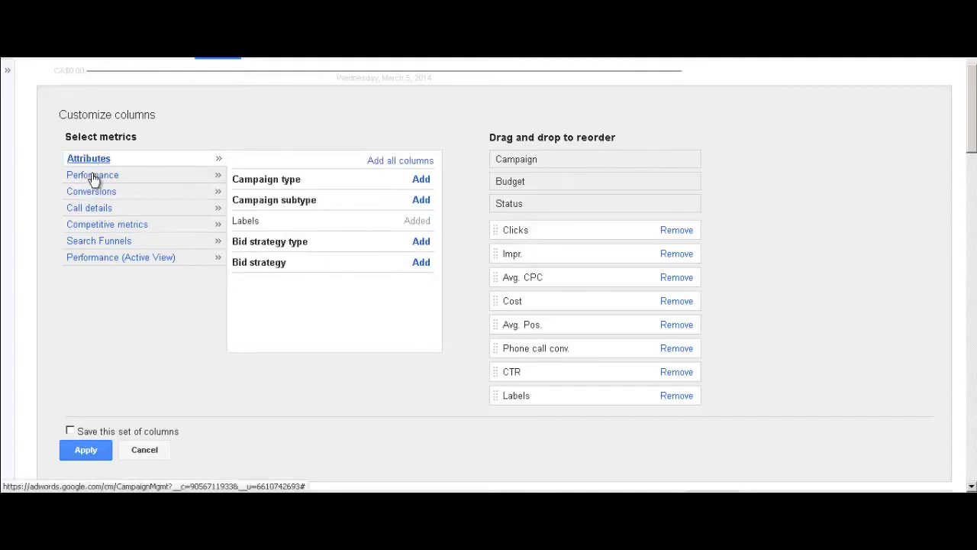
left_click(92, 177)
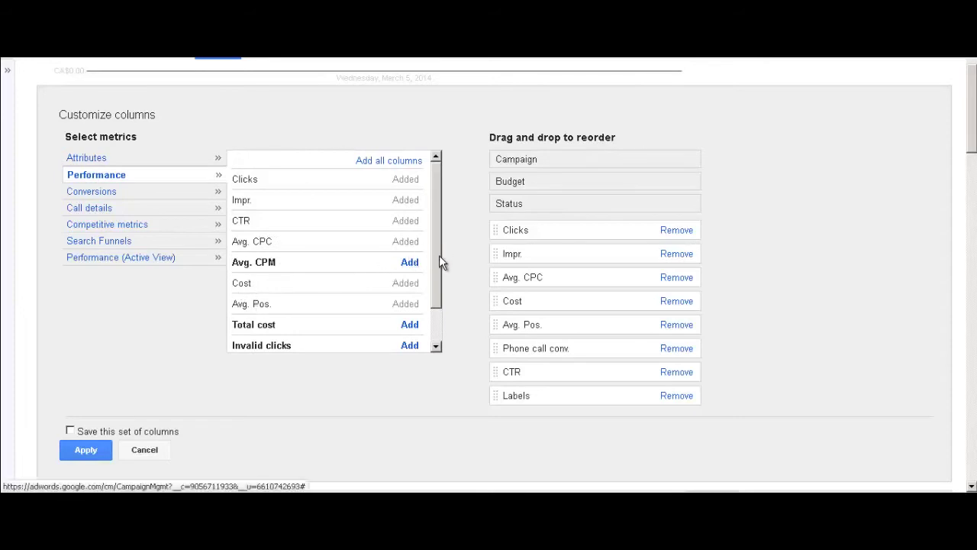
left_click(435, 345)
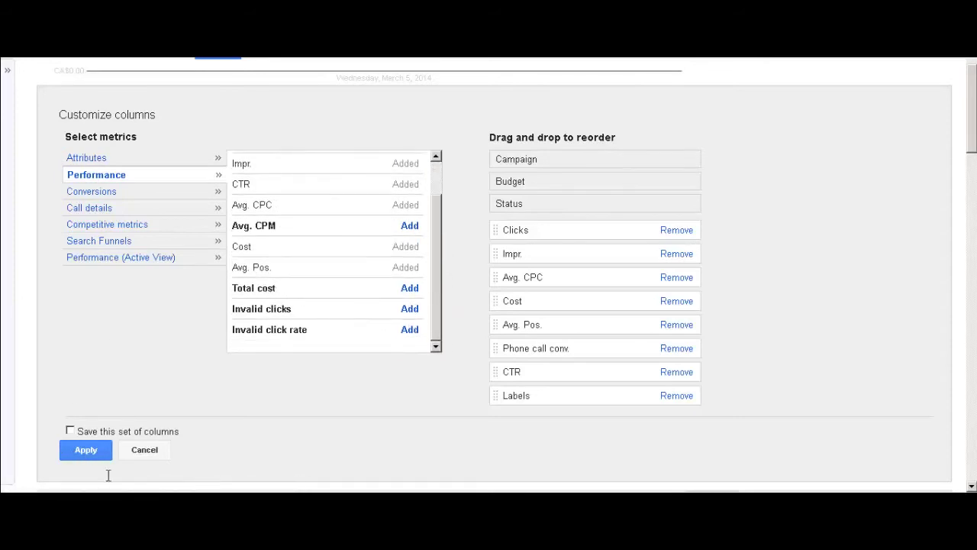
left_click(157, 454)
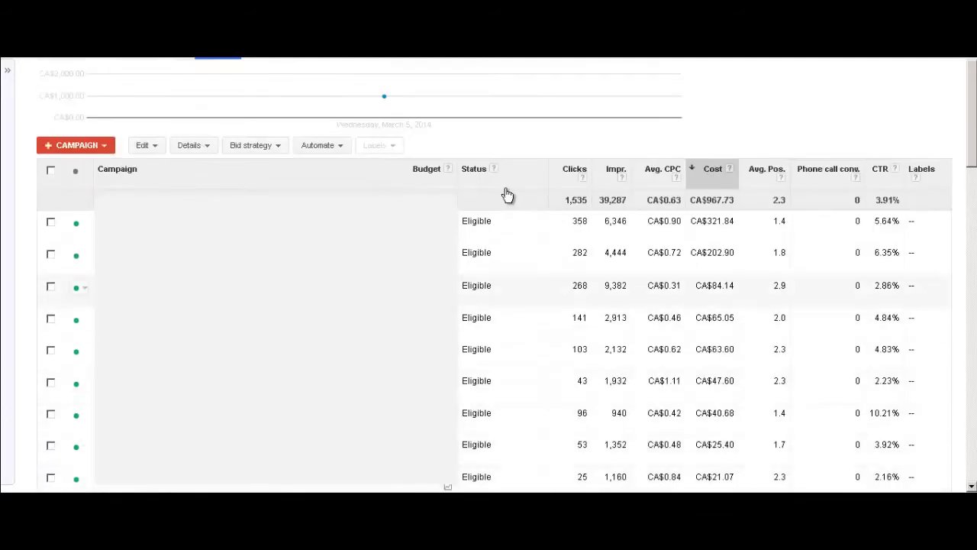
scroll(506, 194, "up", 3)
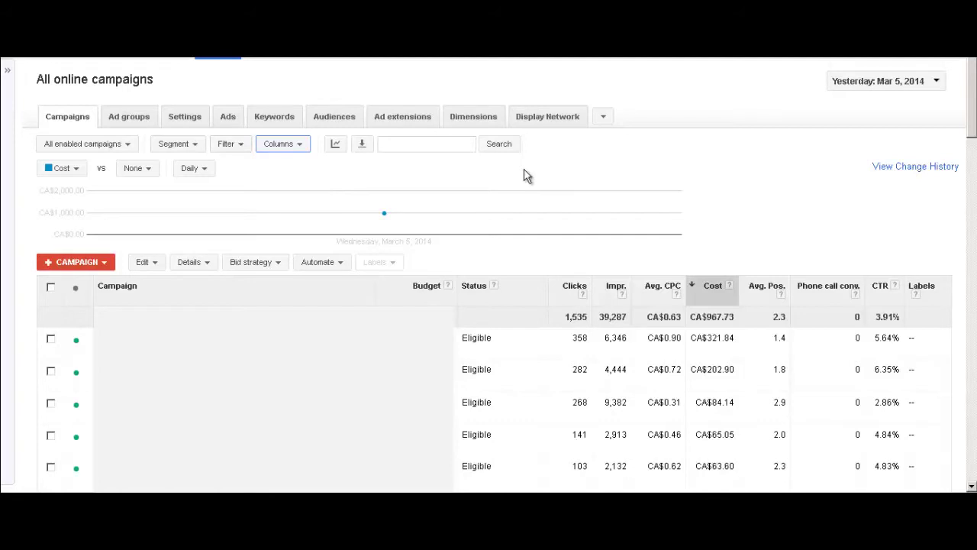
- Draft a campaign filter for campaign names containing "pet" and collapse the filter editor without applying it
left_click(233, 144)
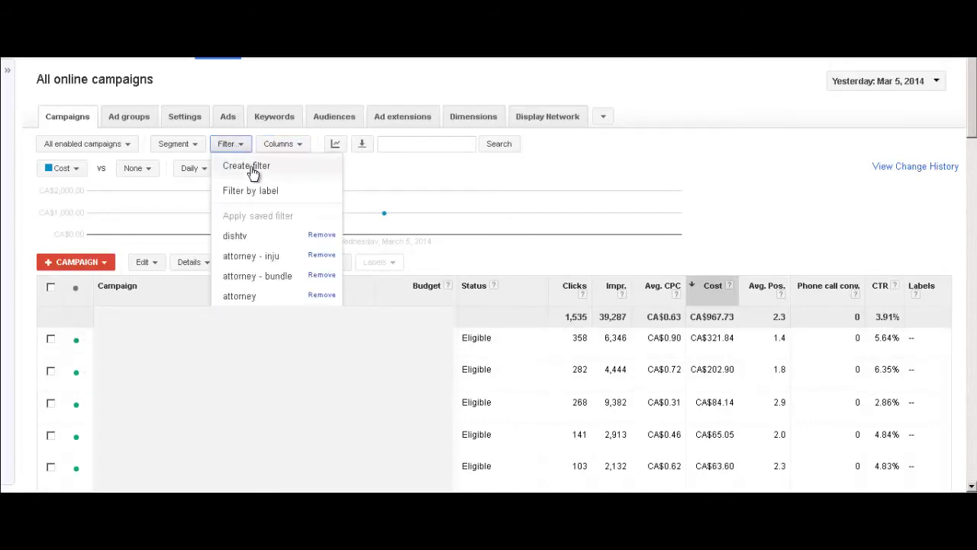
left_click(252, 167)
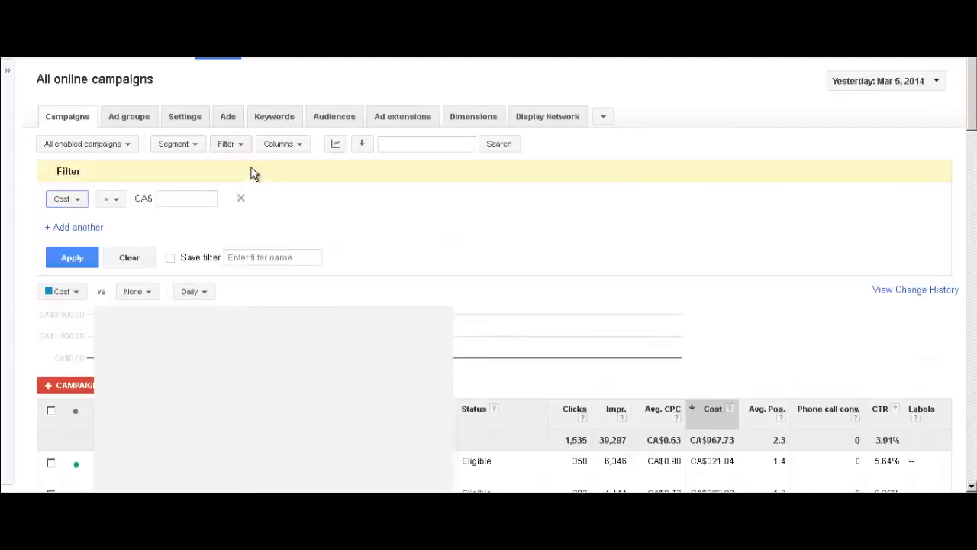
left_click(77, 200)
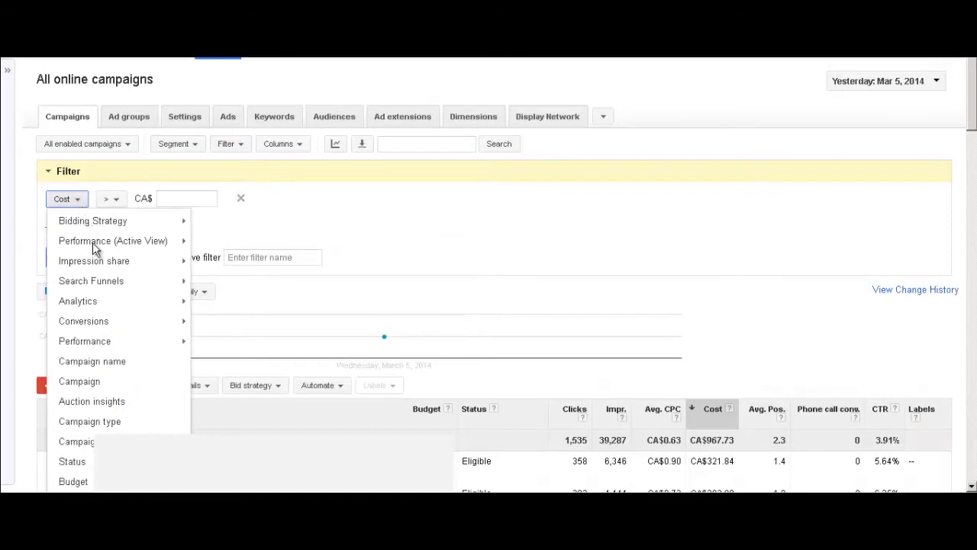
left_click(110, 365)
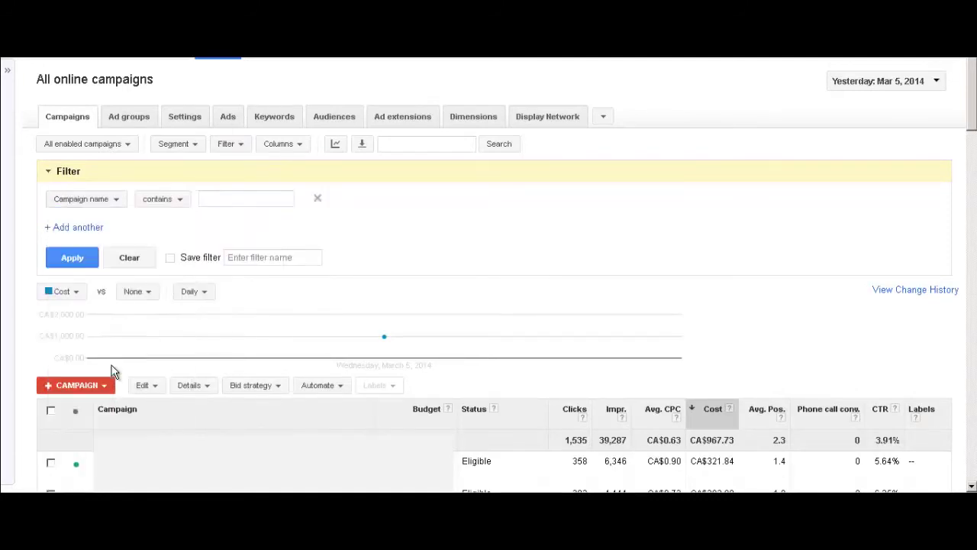
left_click(155, 200)
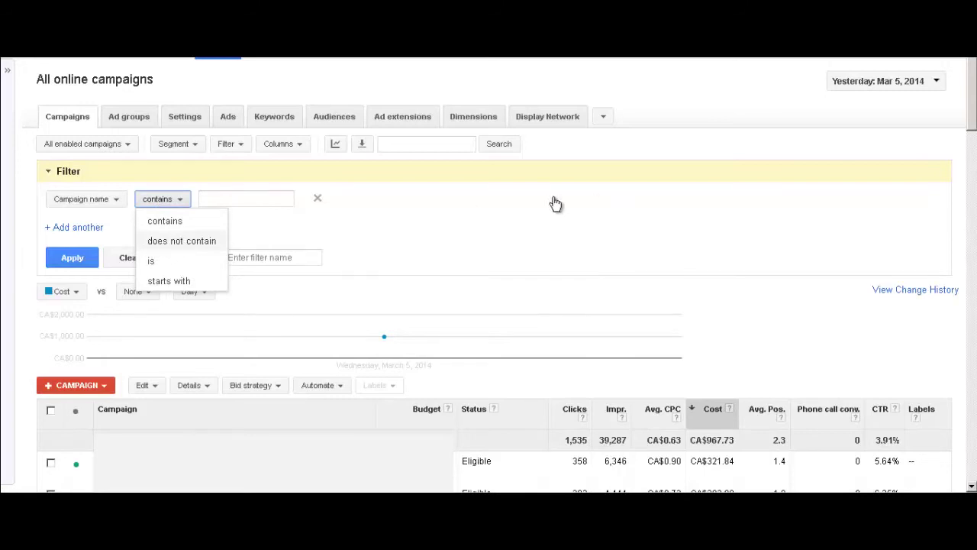
left_click(429, 223)
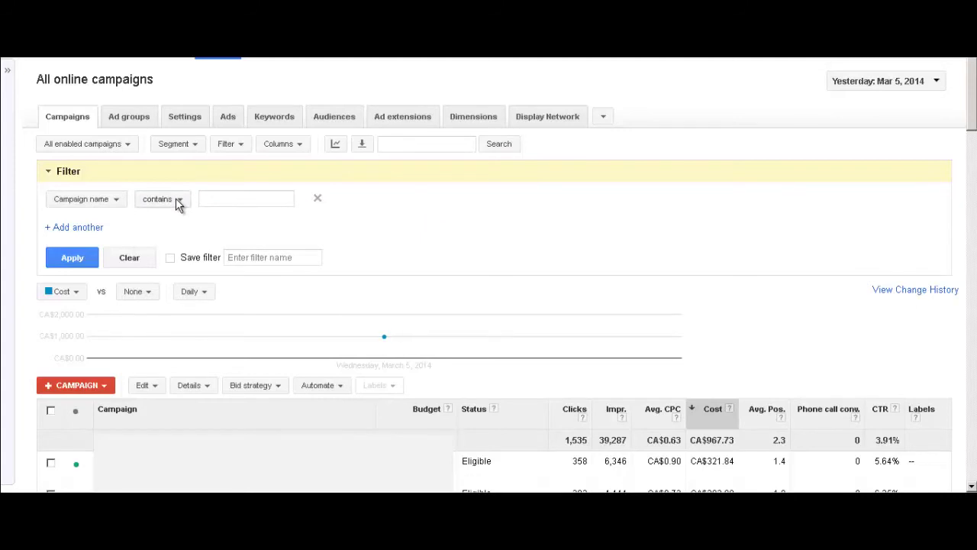
left_click(237, 200)
type("pet")
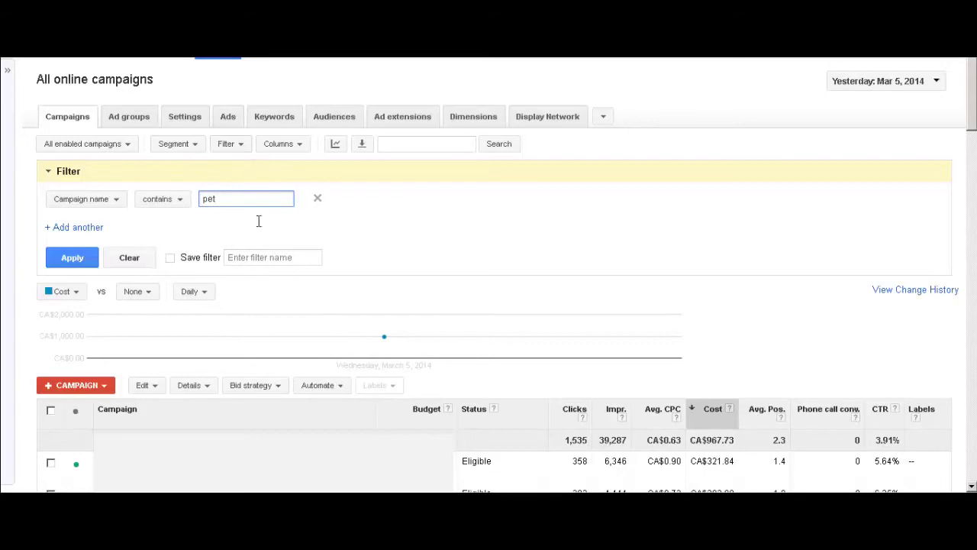
left_click(50, 174)
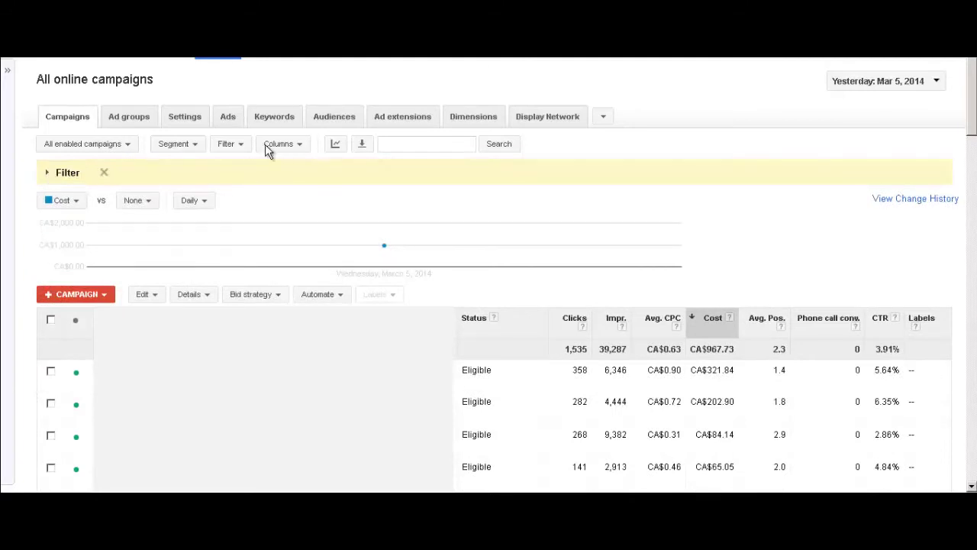
- Look over the ads list for all online campaigns and open the highest-cost campaign from the campaign table
left_click(229, 117)
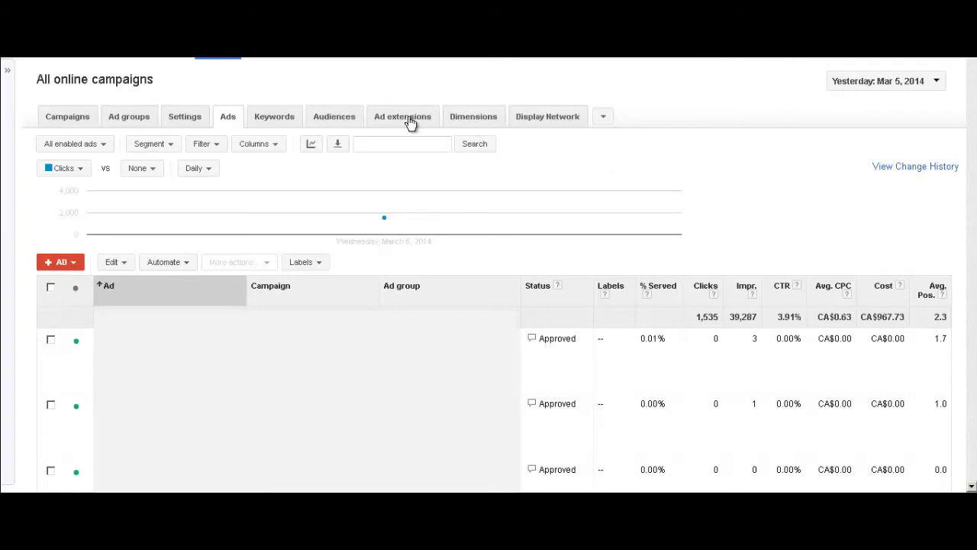
left_click(74, 122)
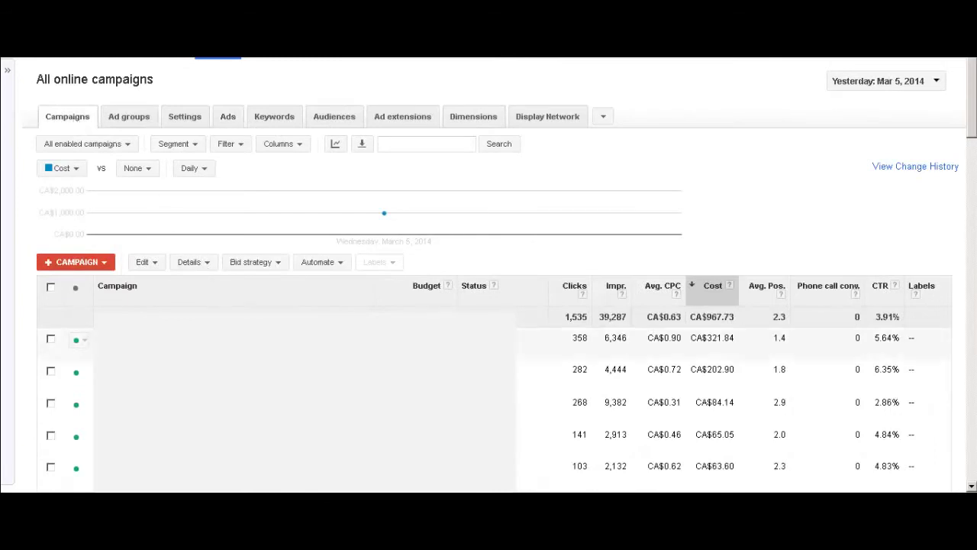
left_click(137, 338)
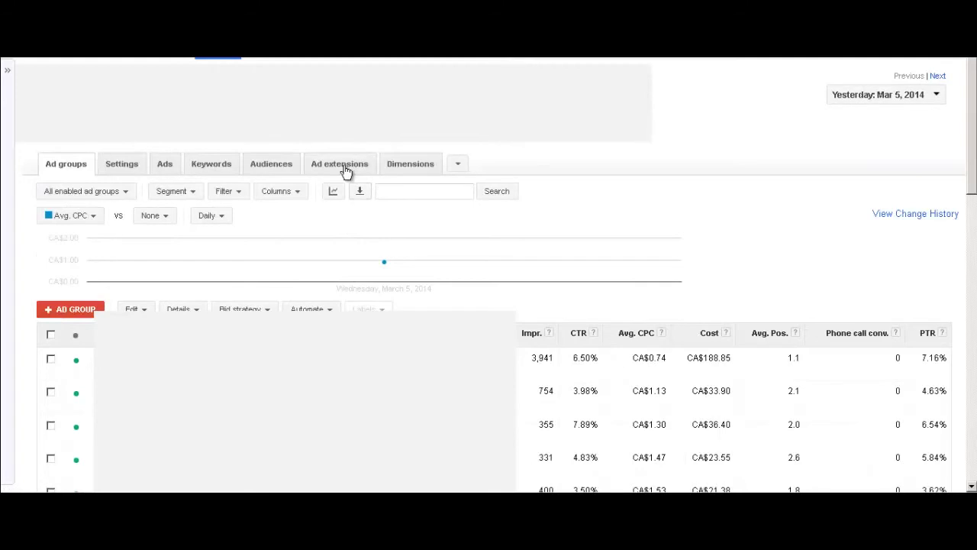
- Display the campaign's Call details report in Dimensions, sorted by duration from longest to shortest
left_click(396, 170)
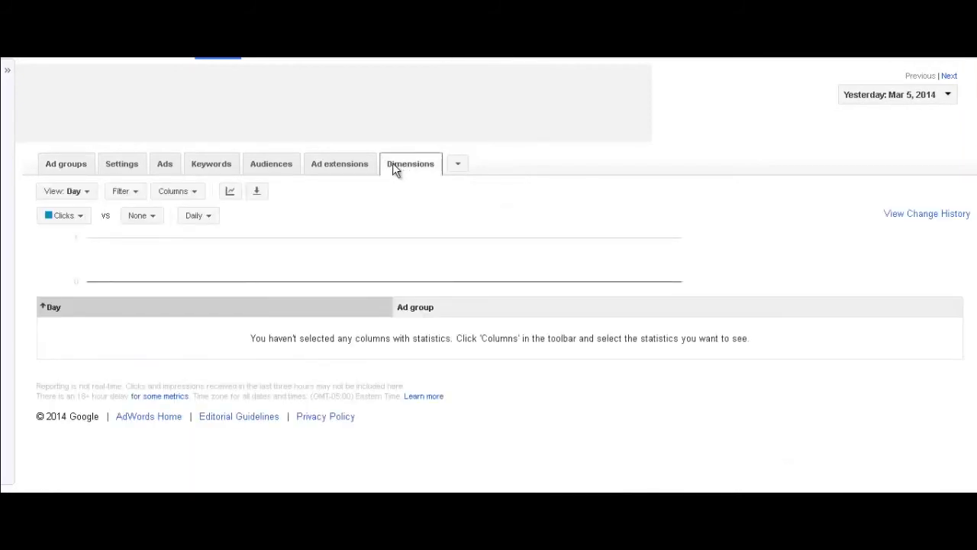
left_click(80, 192)
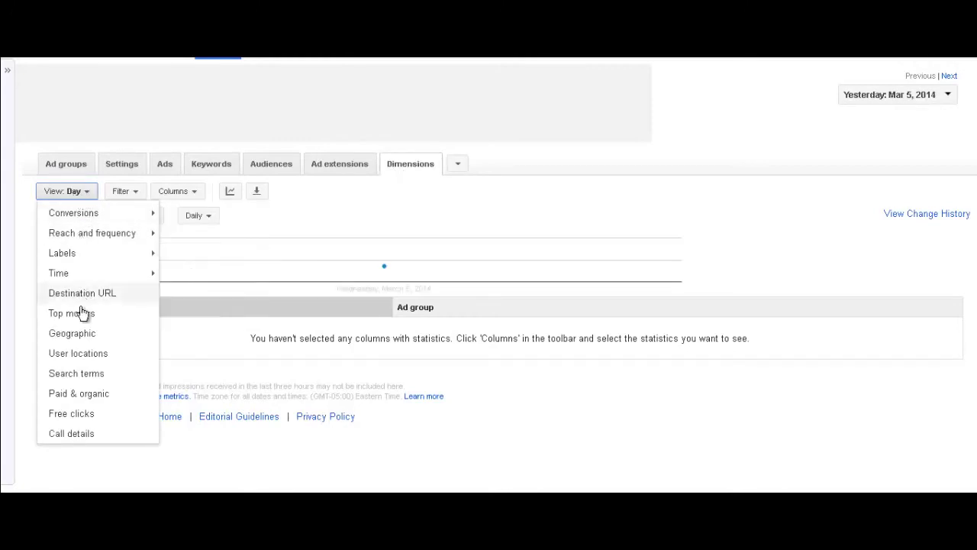
left_click(71, 434)
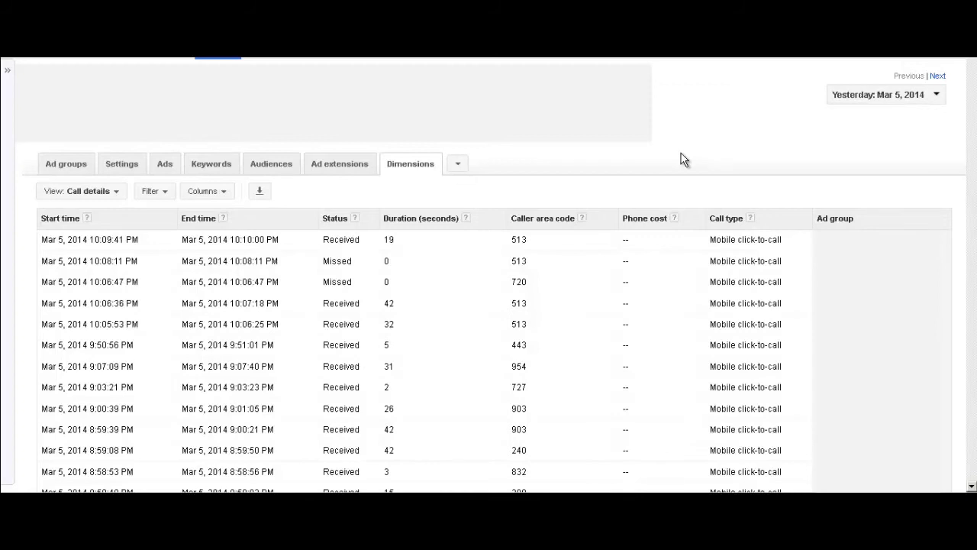
left_click(419, 221)
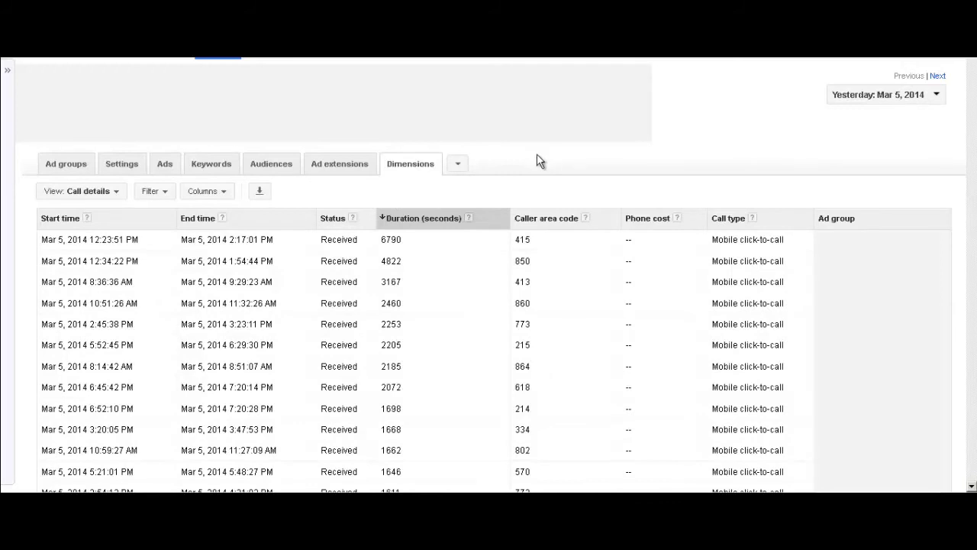
- Display the campaign's ads segmented by device and sorted by clicks from highest to lowest
left_click(165, 166)
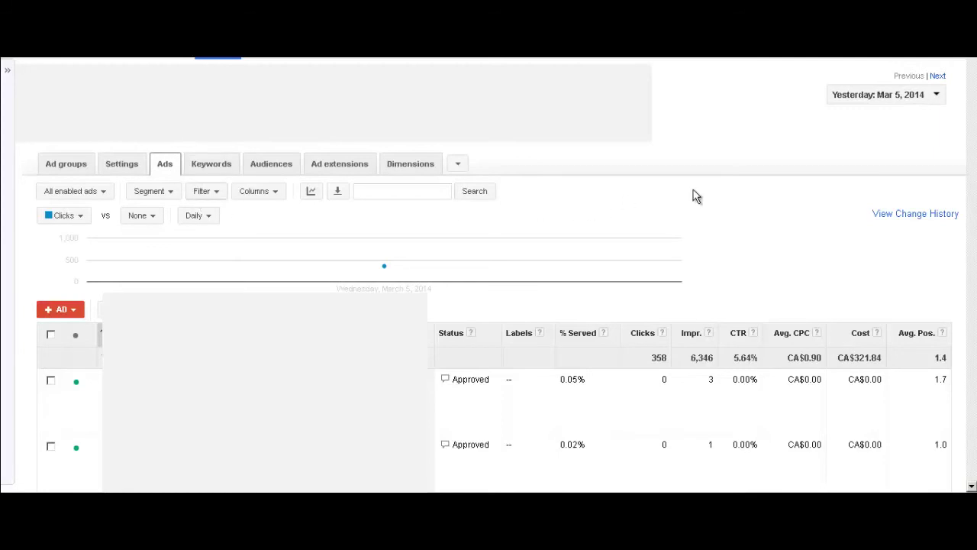
scroll(708, 183, "down", 1)
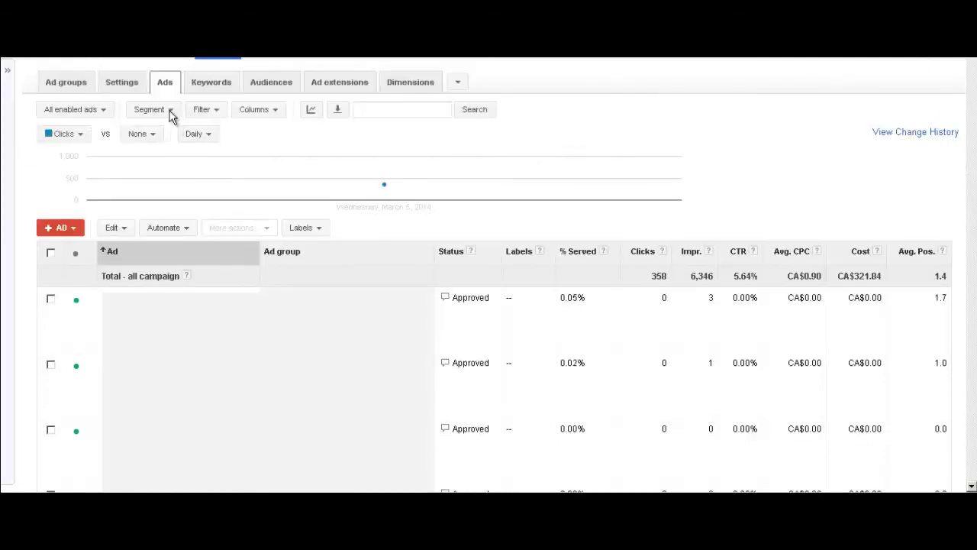
left_click(171, 112)
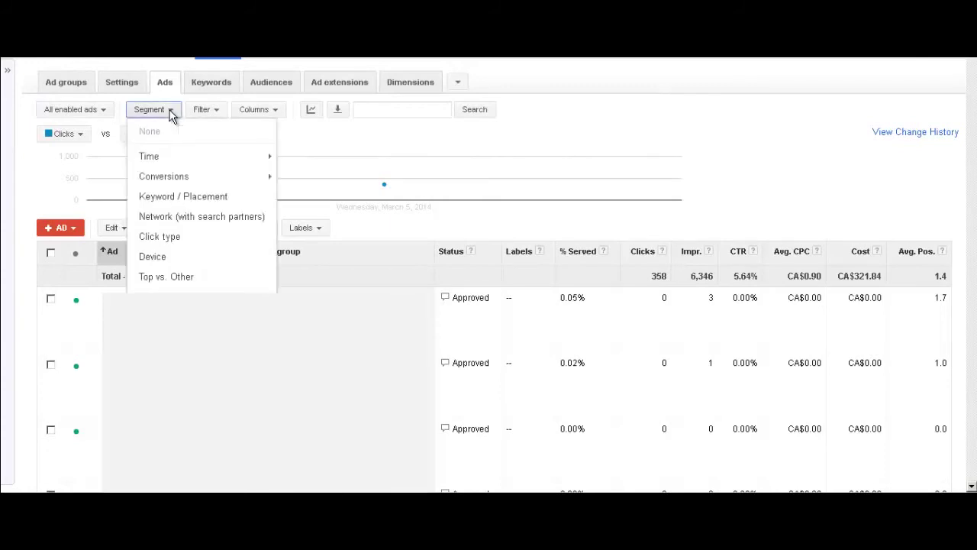
left_click(162, 263)
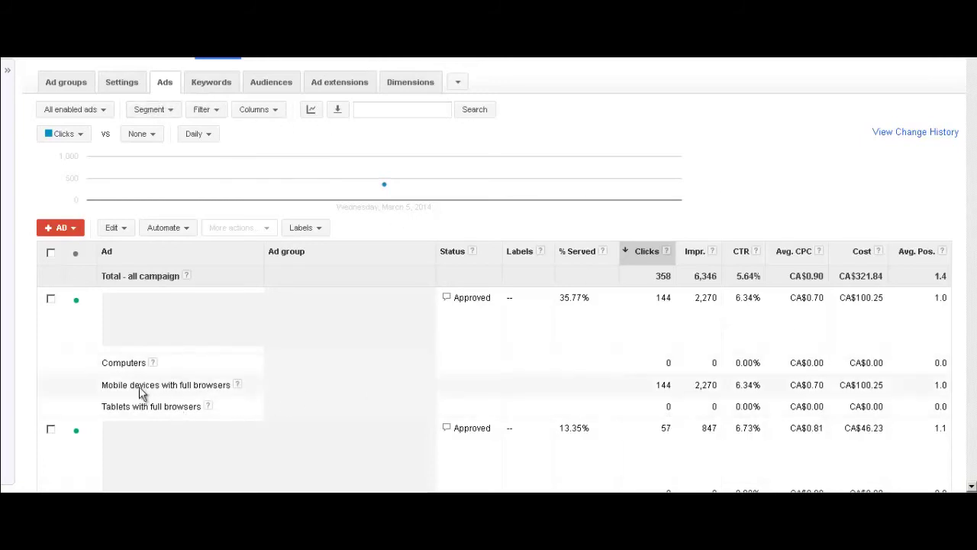
- Examine the campaign's ads segmented first by click type and then by Top vs. Other
left_click(170, 113)
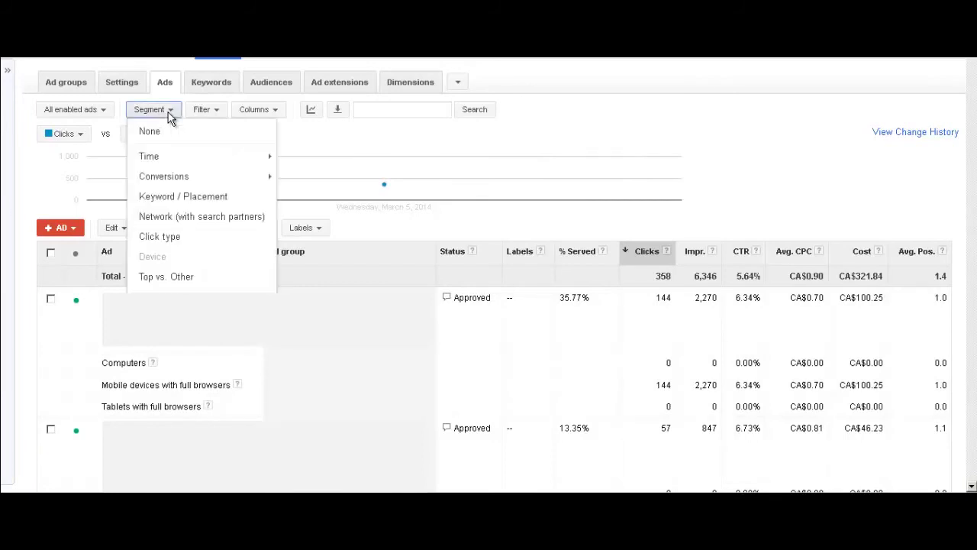
left_click(174, 241)
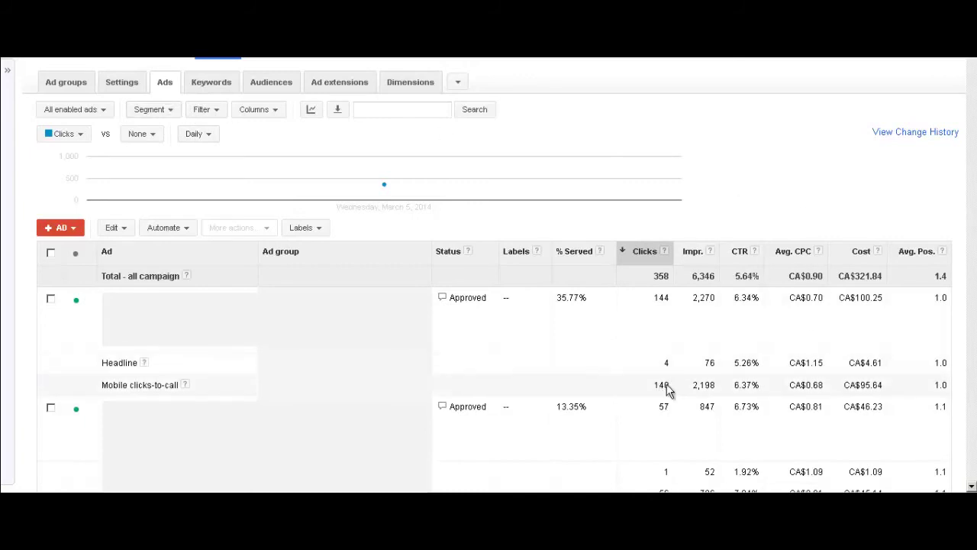
left_click(167, 111)
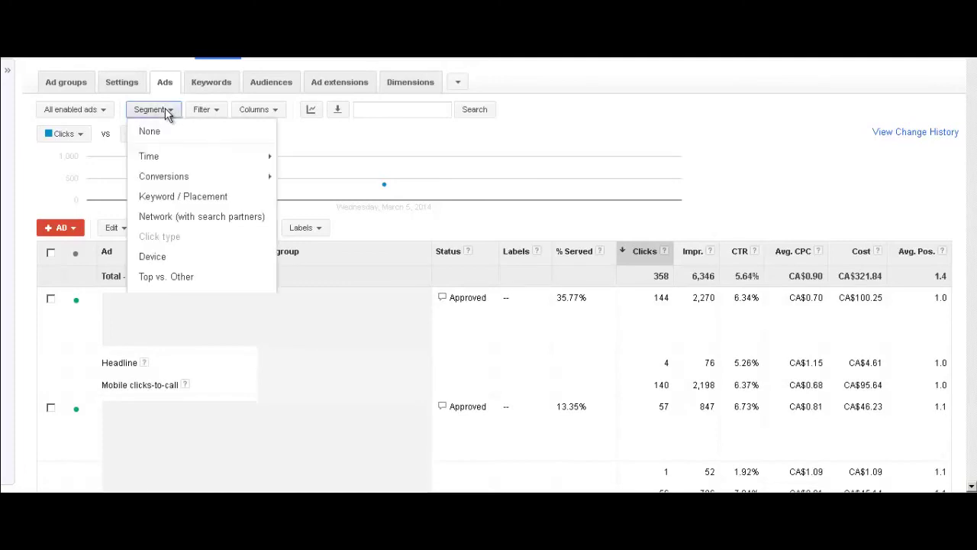
left_click(177, 279)
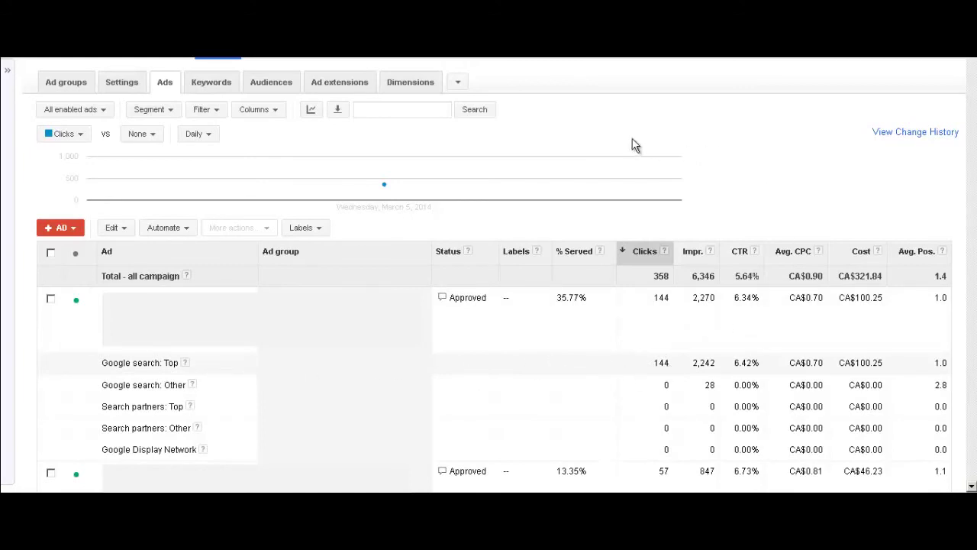
- Open the campaign's ad groups list
left_click(64, 84)
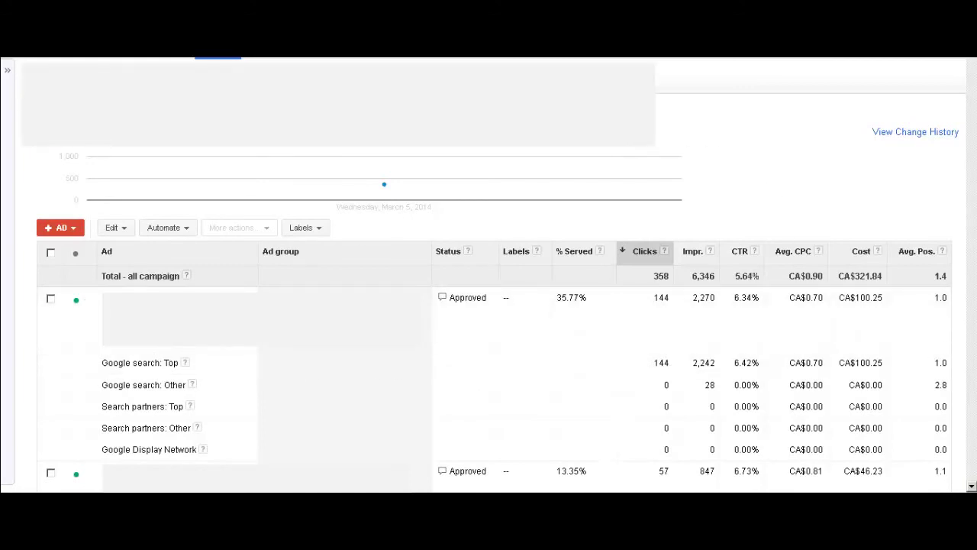